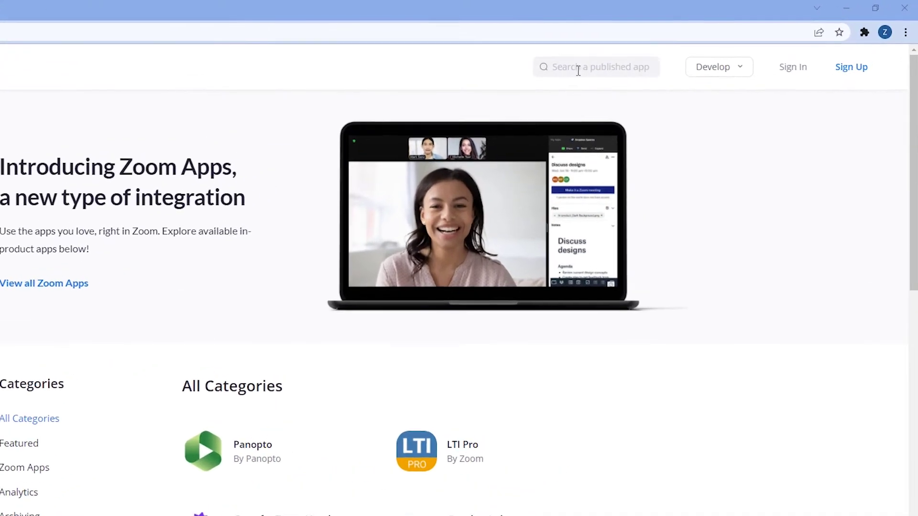
# Search the Marketplace for 'gmail', sign in to Zoom, and authorize the Gmail app's access
pyautogui.click(574, 67)
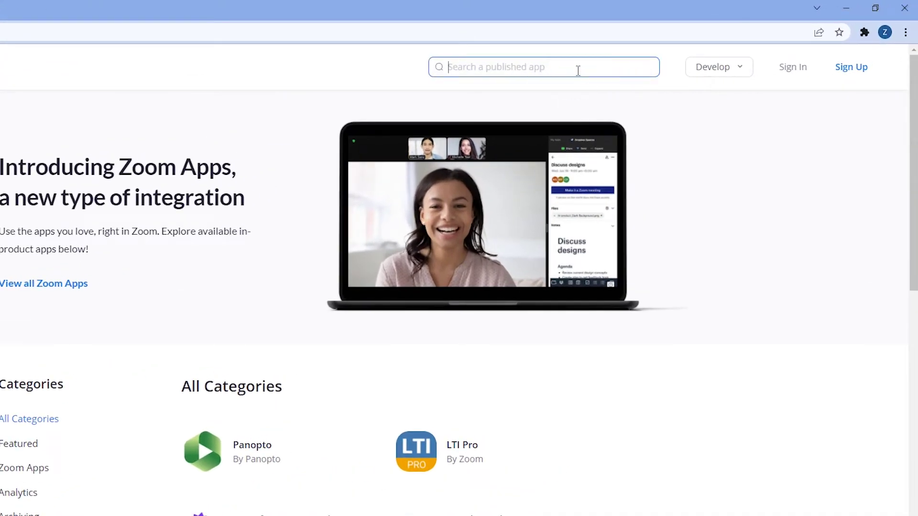
pyautogui.write('gmail')
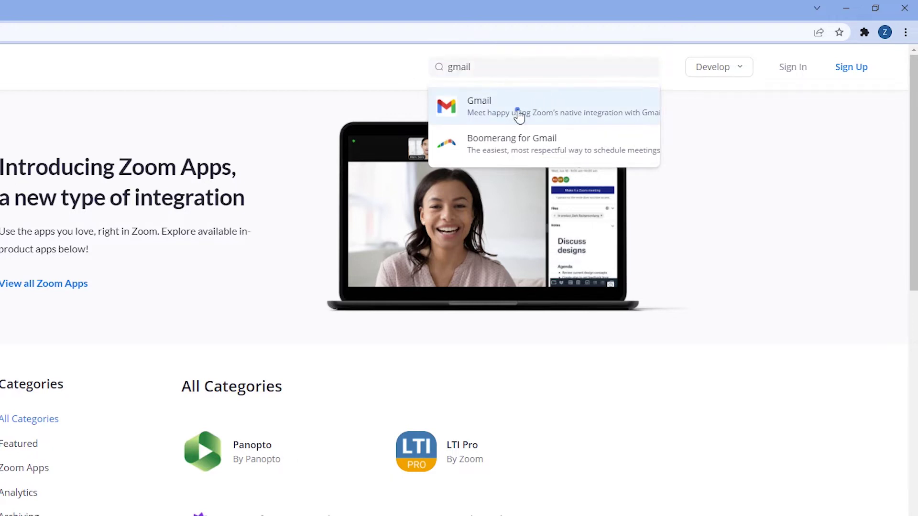
pyautogui.click(520, 108)
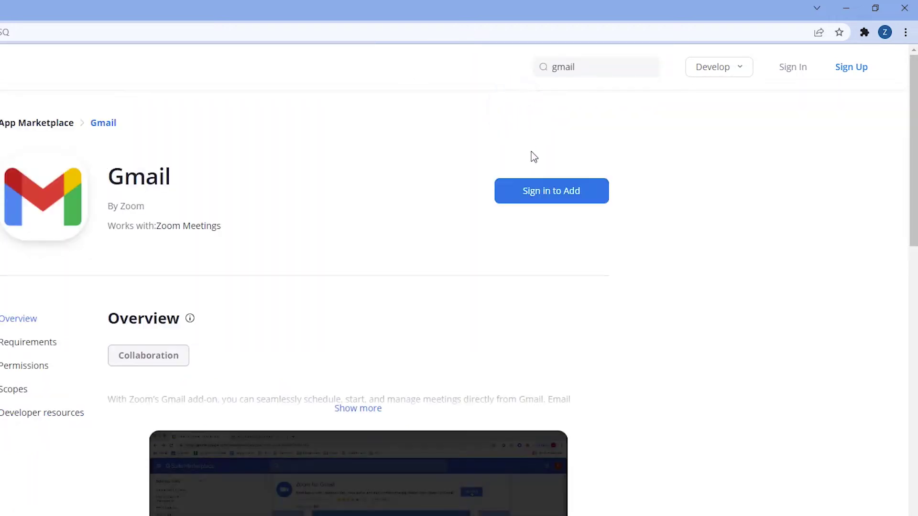
pyautogui.click(546, 193)
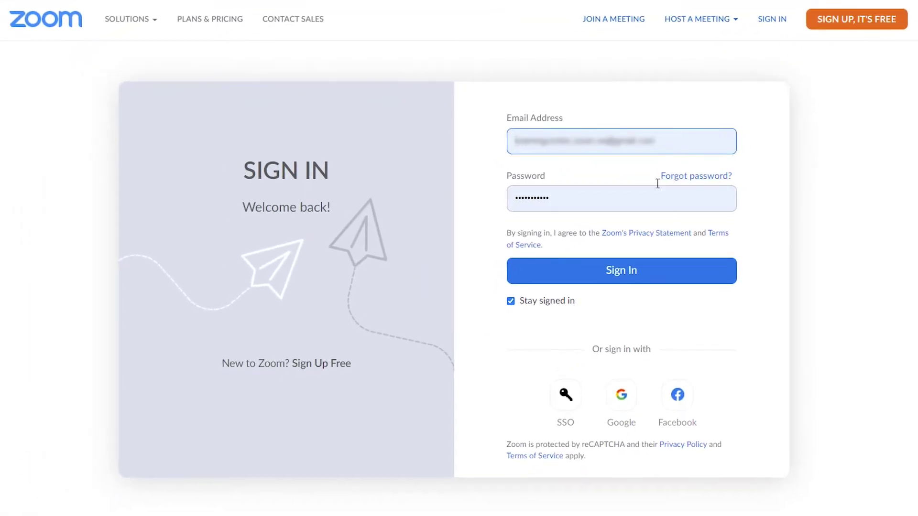
pyautogui.click(623, 271)
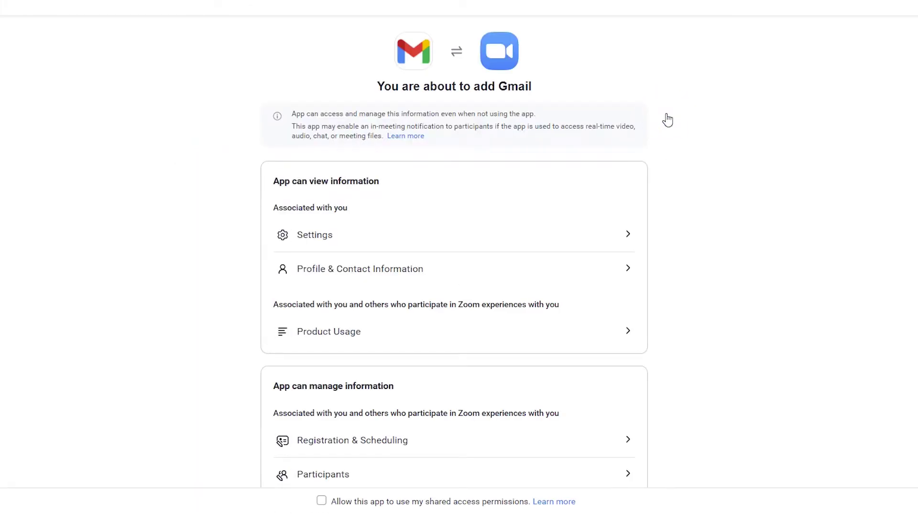
pyautogui.scroll(-3, 645, 157)
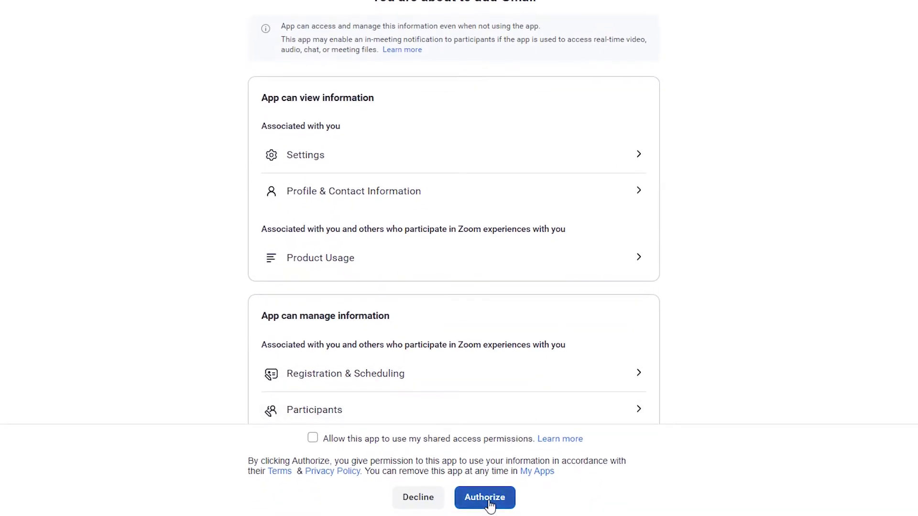
pyautogui.click(490, 503)
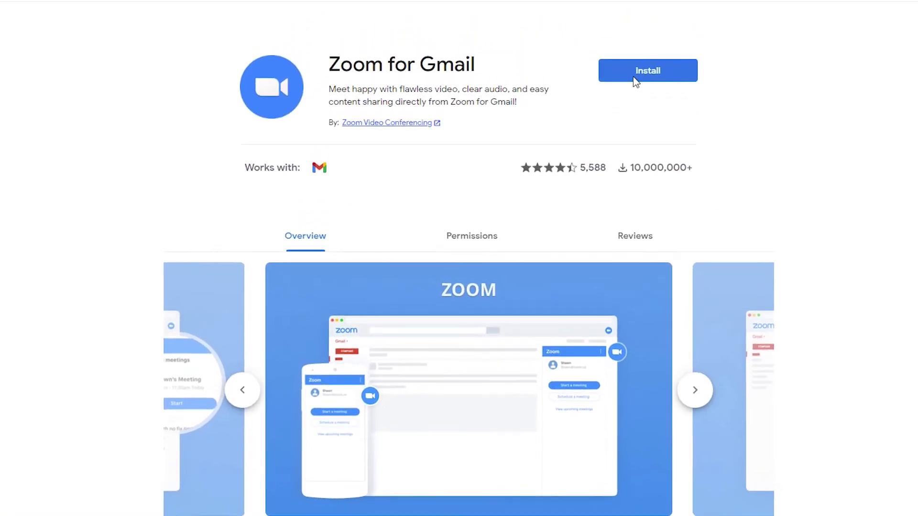
# Install Zoom for Gmail with the chosen Google account, allowing Zoom Meetings access
pyautogui.click(635, 79)
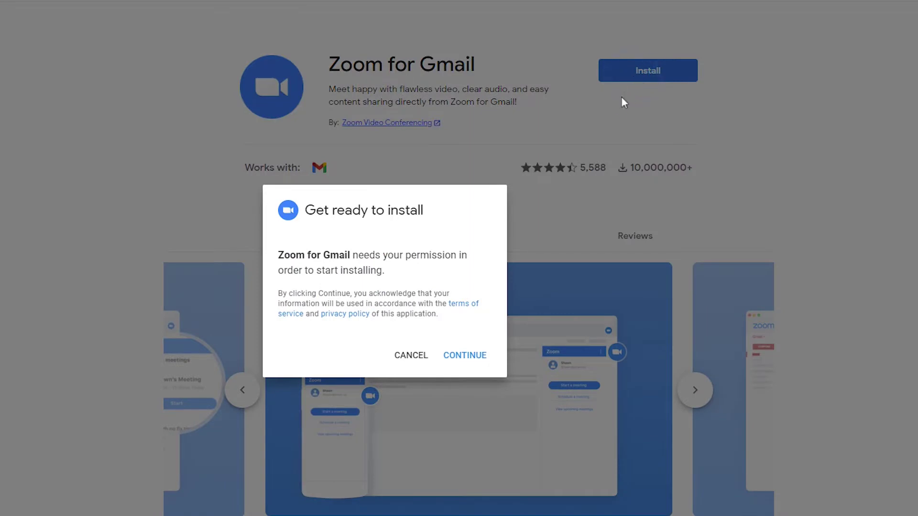
pyautogui.click(466, 355)
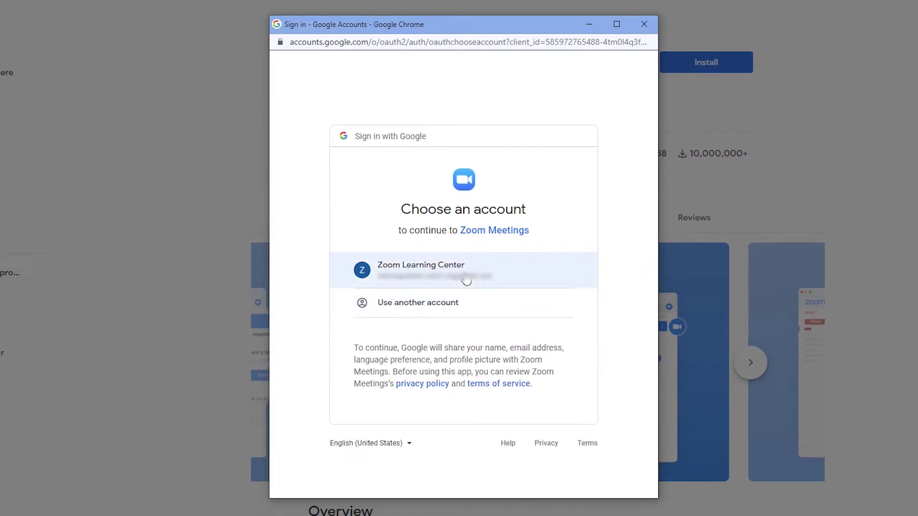
pyautogui.click(466, 276)
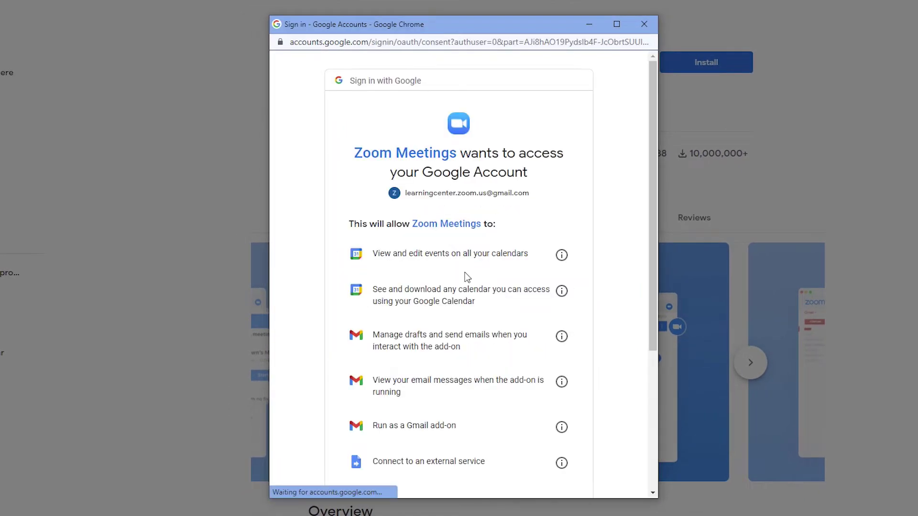
pyautogui.scroll(-3, 466, 276)
pyautogui.scroll(-1, 467, 276)
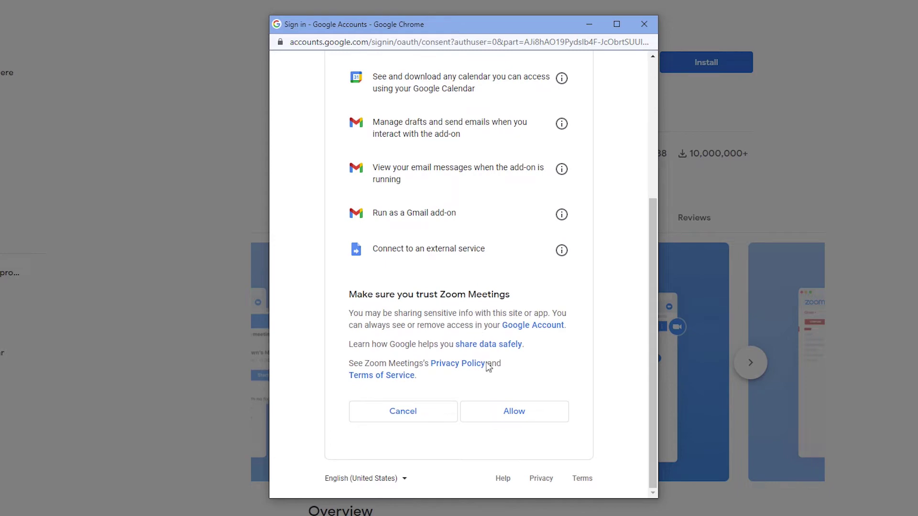
pyautogui.click(500, 418)
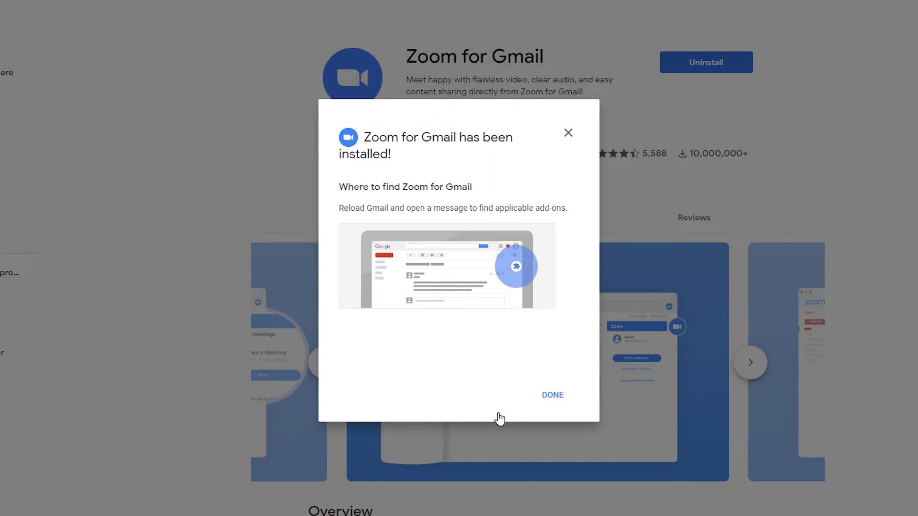
pyautogui.click(552, 395)
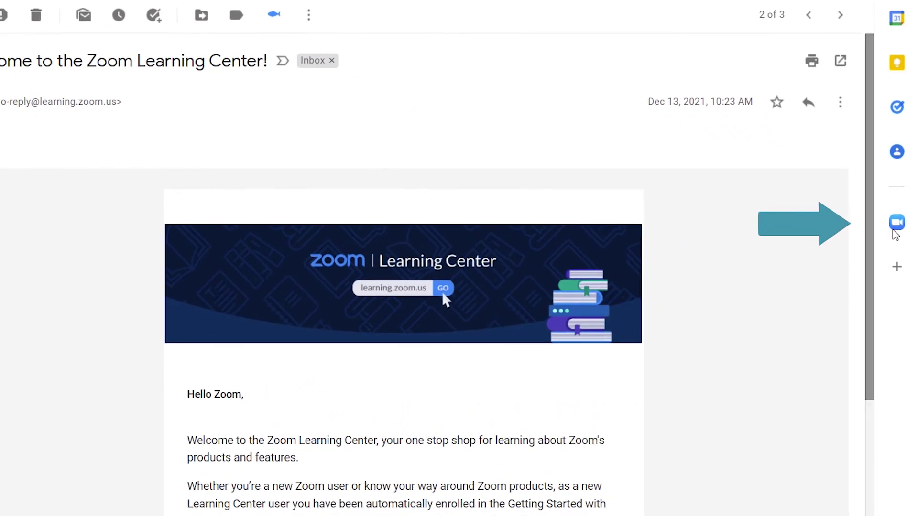
# Sign in to Zoom from Gmail's Zoom side panel and confirm linking it to Google
pyautogui.click(897, 224)
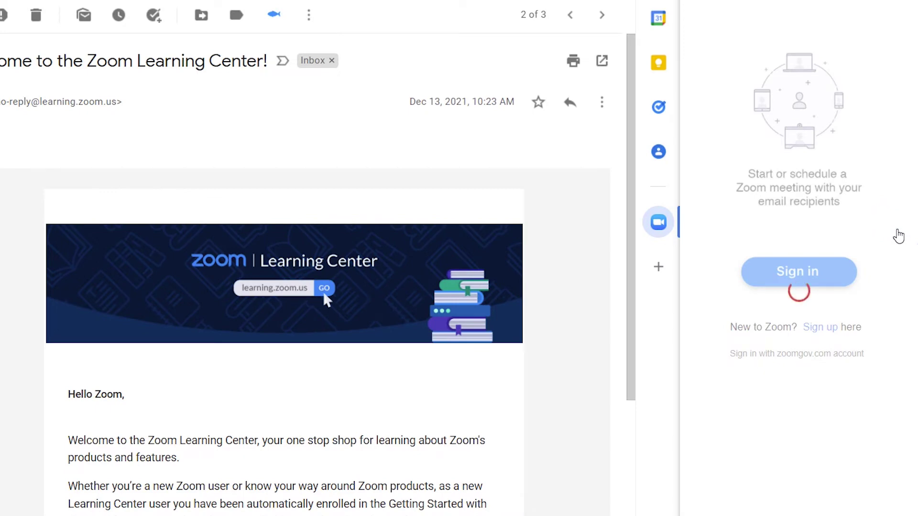
pyautogui.click(833, 271)
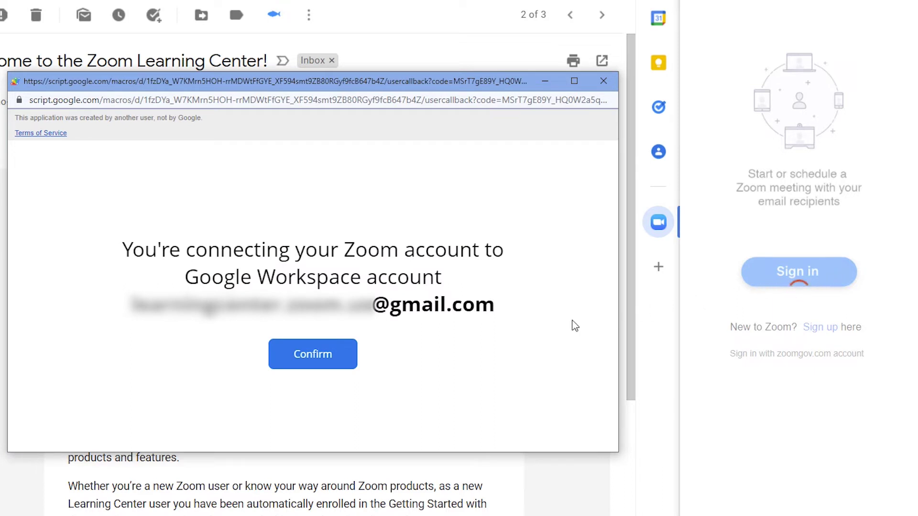
pyautogui.click(345, 364)
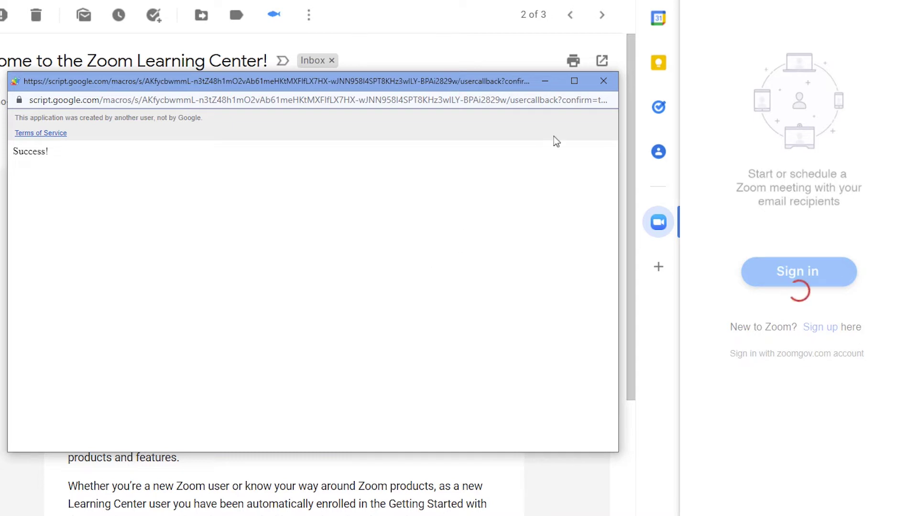
pyautogui.click(604, 84)
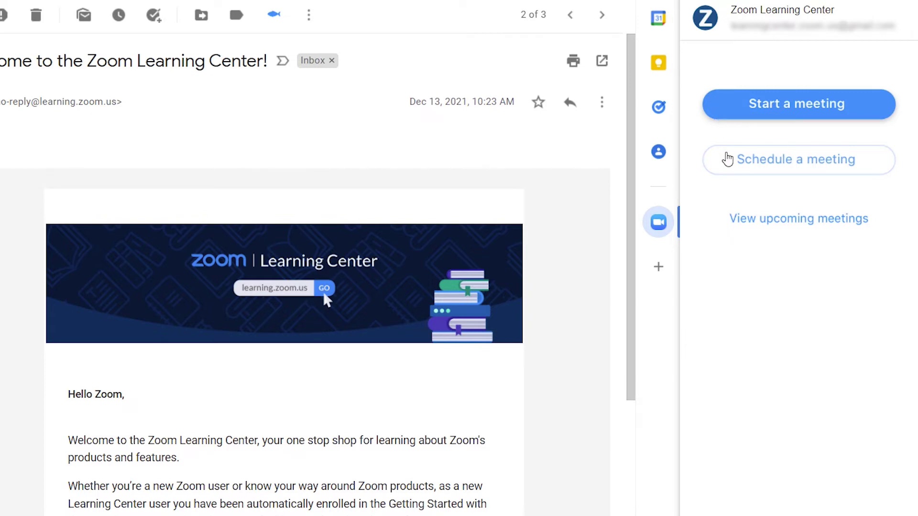
# Create a Zoom meeting 'My Meeting' on 2022-02-23 at 10:00, lasting 30 minutes
pyautogui.click(725, 160)
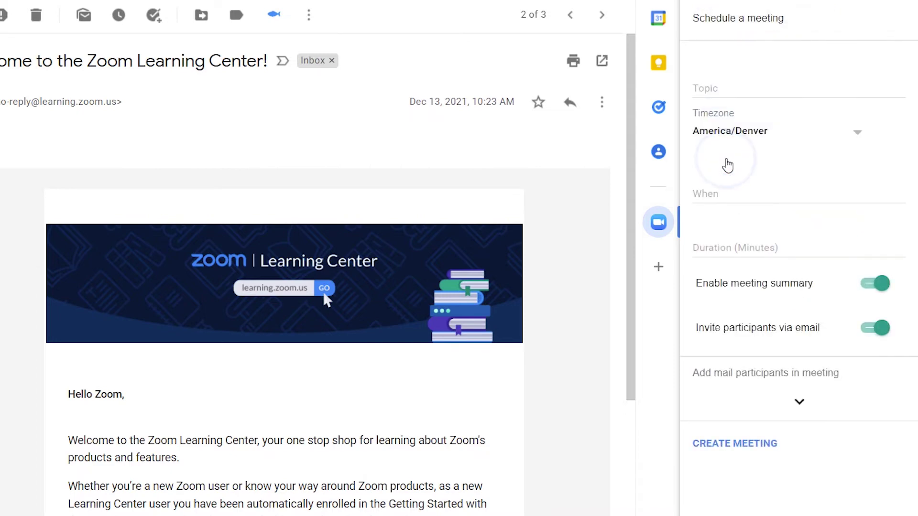
pyautogui.click(714, 91)
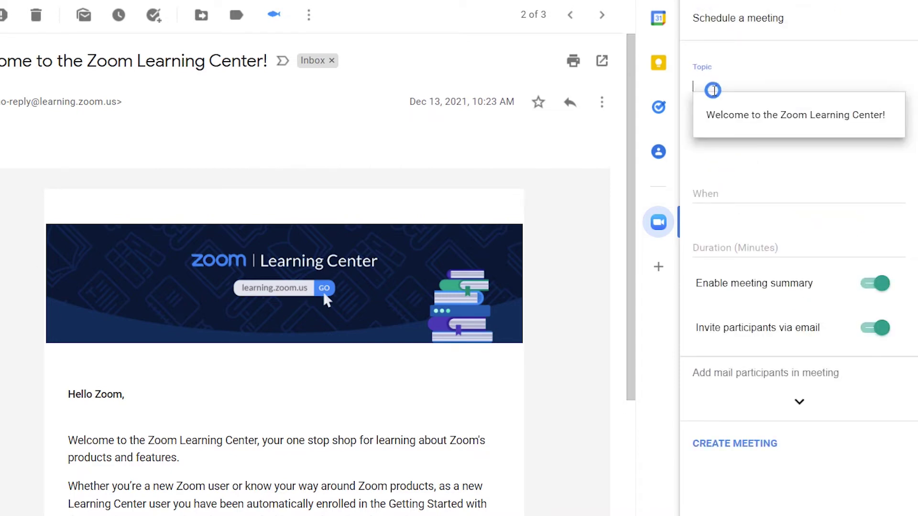
pyautogui.write('My Meeting')
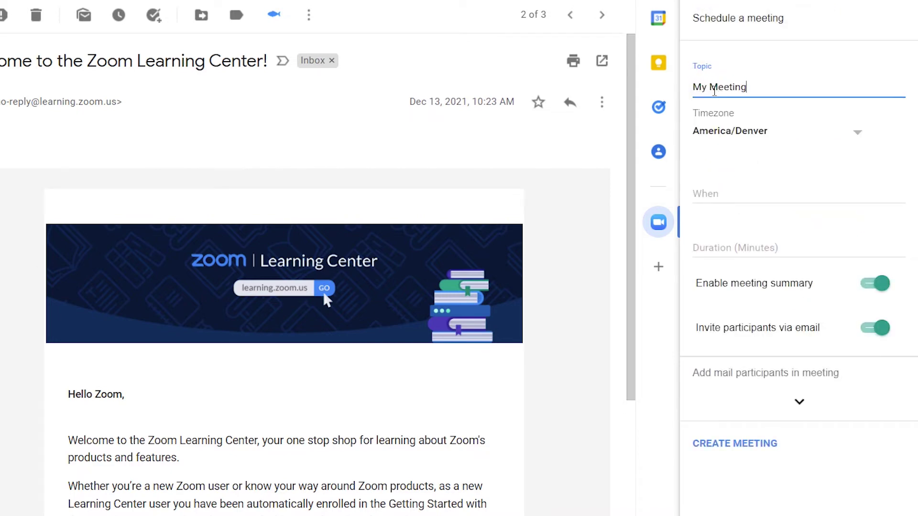
pyautogui.click(712, 194)
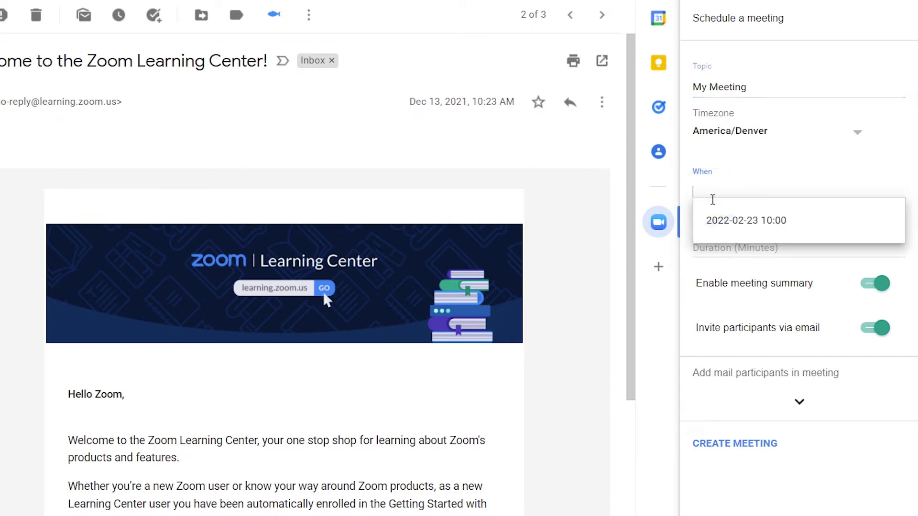
pyautogui.click(719, 220)
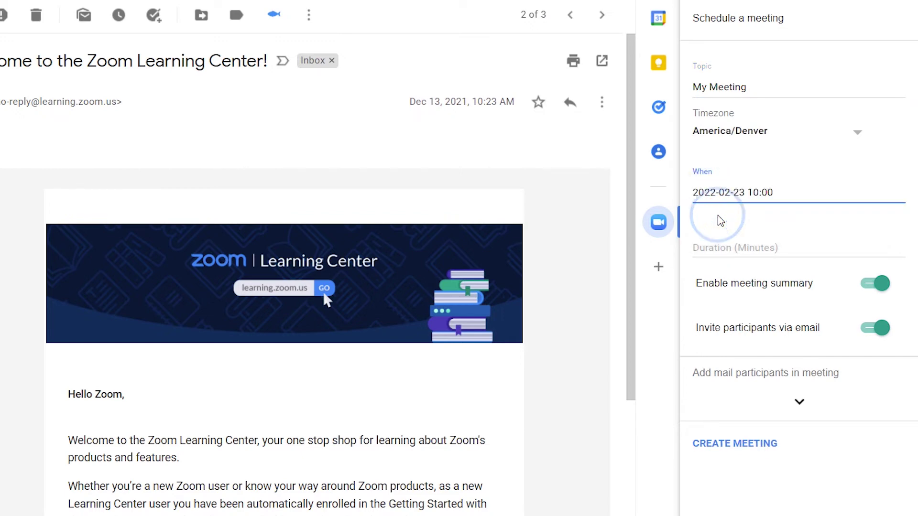
pyautogui.click(724, 249)
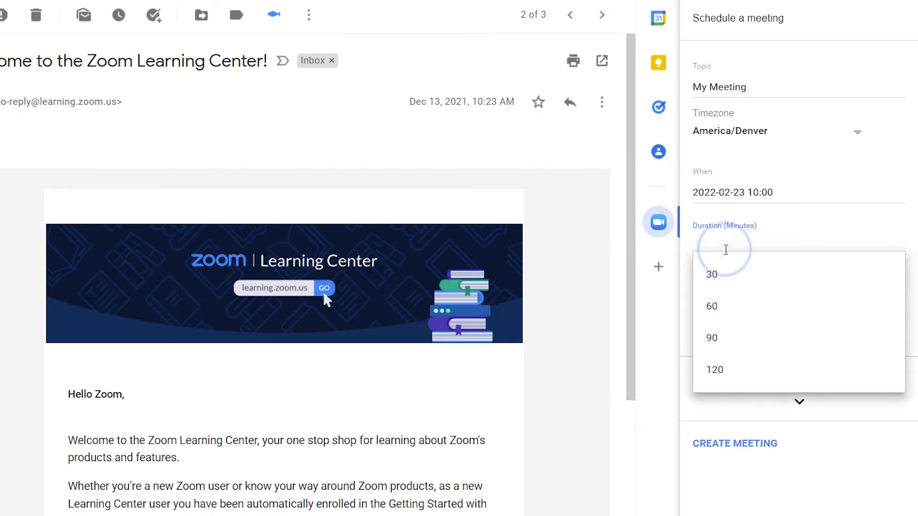
pyautogui.click(721, 269)
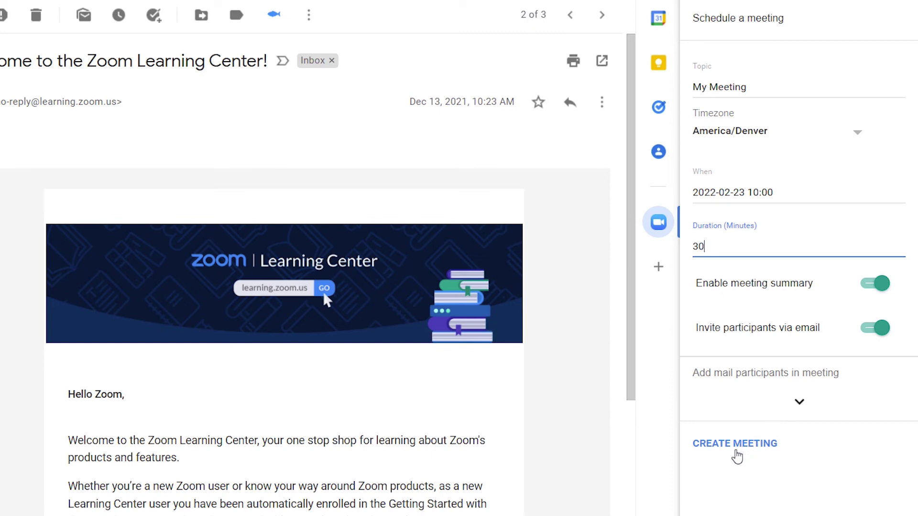
pyautogui.click(735, 443)
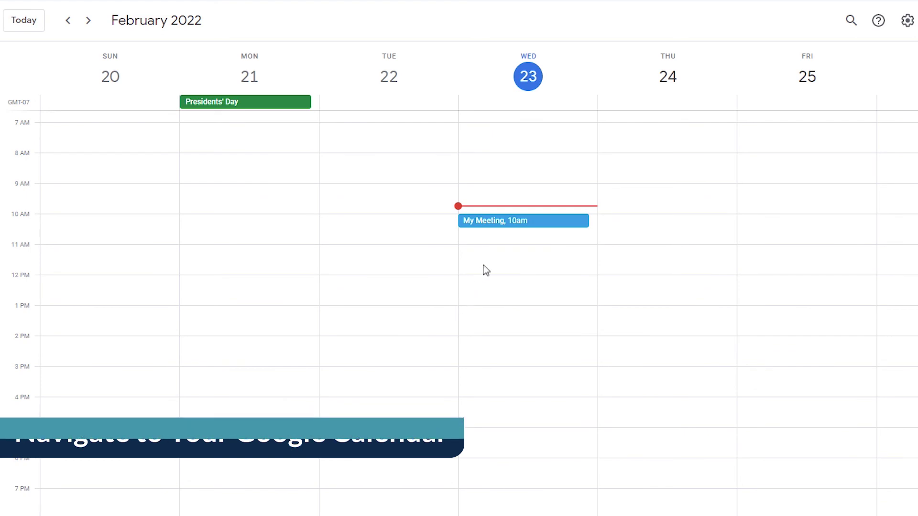
# Open the My Meeting event in Google Calendar to see its 10:00–10:30am Zoom details
pyautogui.click(510, 237)
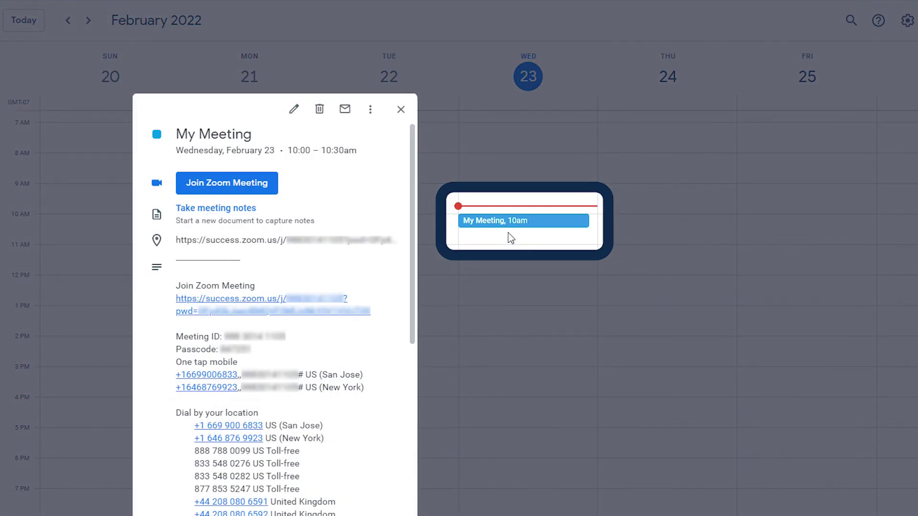